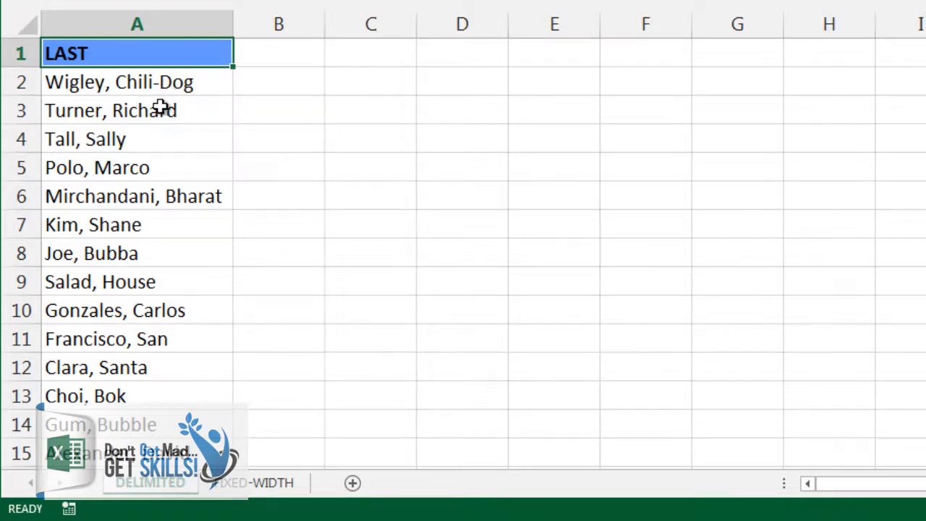
Cut the first name out of cell A2 and paste it into B2
click(120, 84)
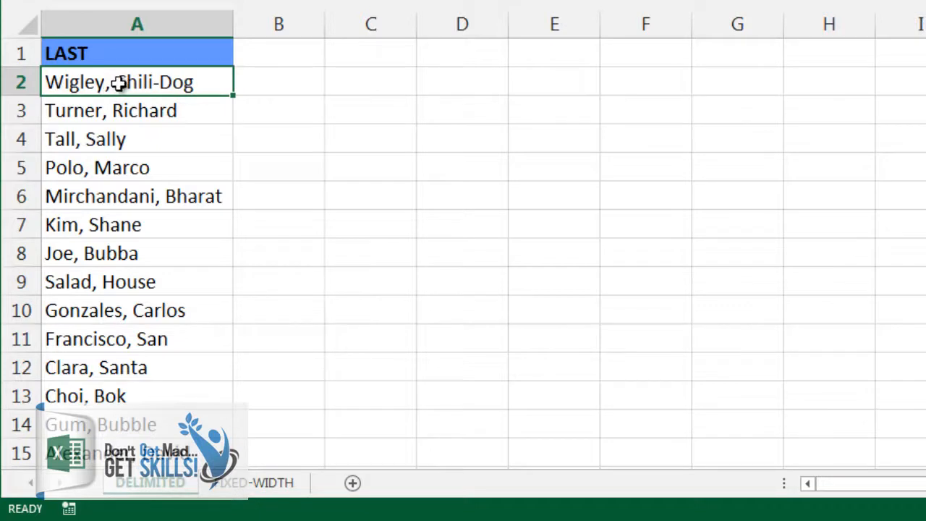
double_click(118, 82)
drag(118, 82, 204, 81)
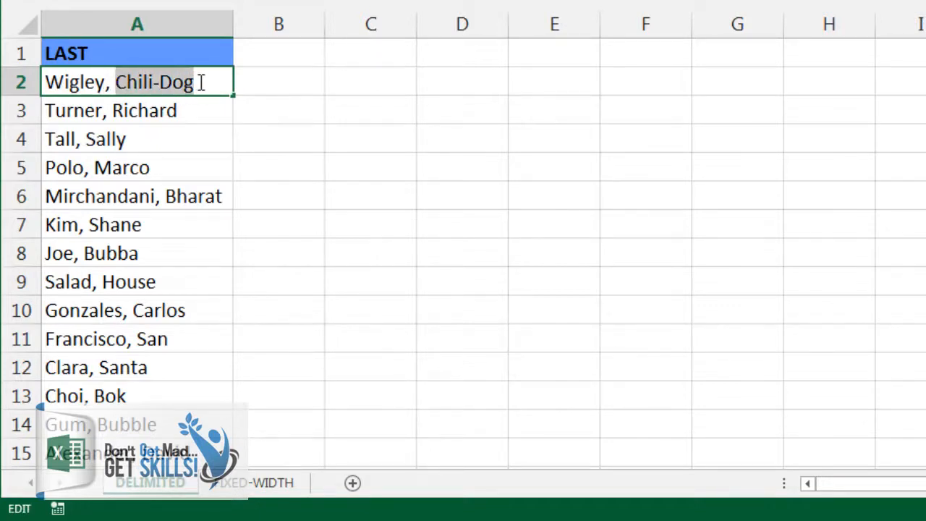
key(ctrl+x)
click(275, 83)
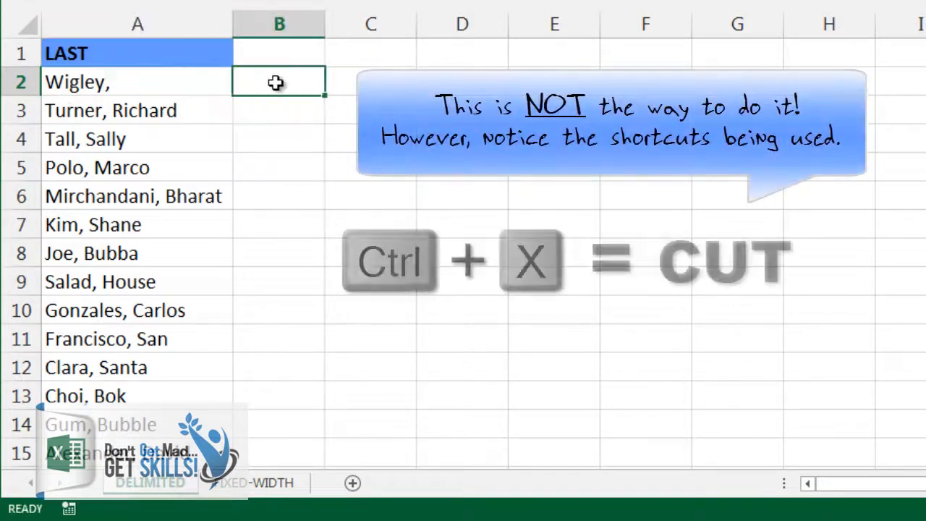
key(ctrl+v)
Move the first name from cell A3 into B3 by cutting and pasting
click(116, 112)
double_click(116, 112)
drag(116, 112, 212, 114)
key(ctrl+x)
click(244, 109)
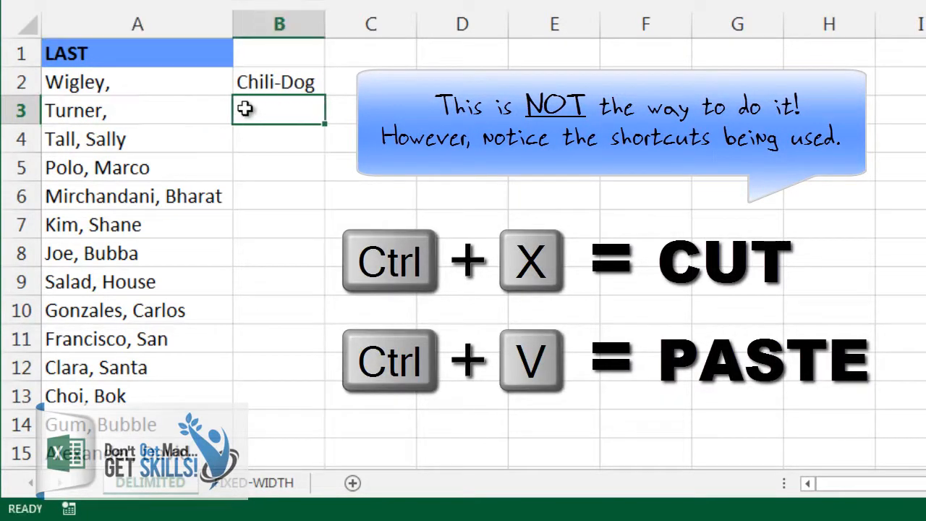
key(ctrl+v)
Move the first name from cell A4 into B4 by cutting and pasting
double_click(92, 140)
drag(92, 140, 157, 140)
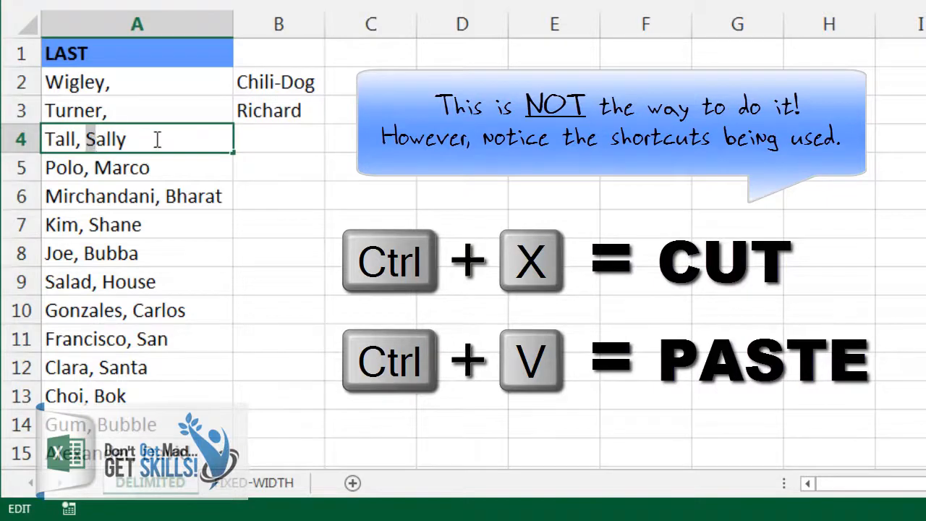
key(ctrl+x)
click(246, 140)
key(ctrl+v)
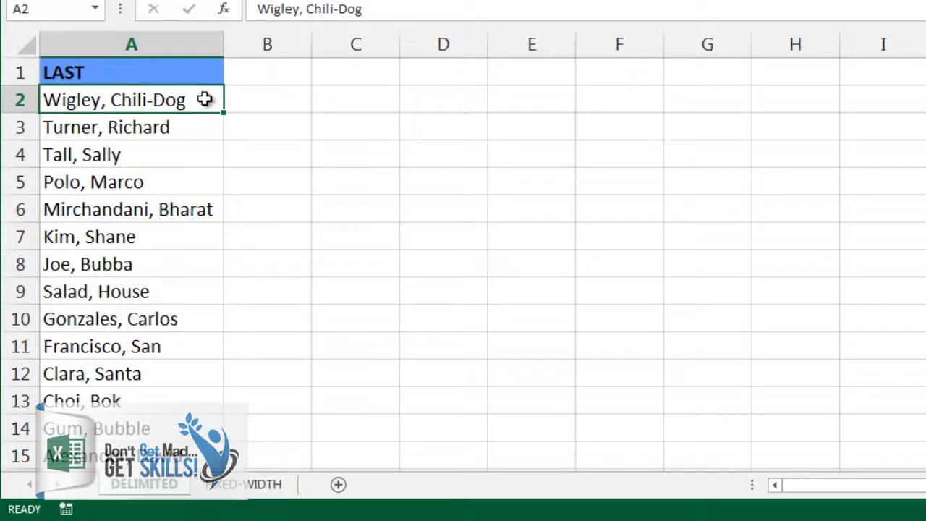
Select the names in A2:A15, and reduce the selection to cell A2
drag(205, 102, 200, 451)
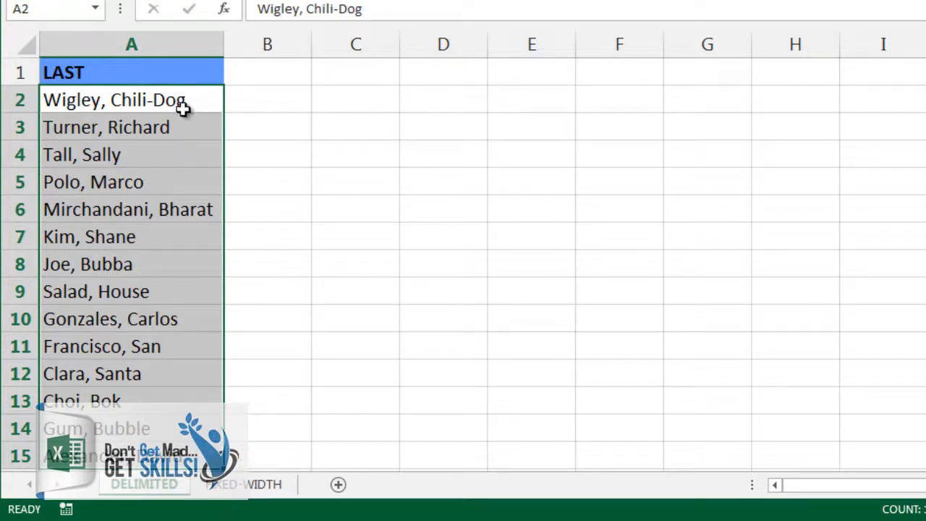
mouse_move(184, 105)
mouse_down()
mouse_move(166, 207)
mouse_move(196, 314)
mouse_move(168, 329)
mouse_move(201, 207)
mouse_move(200, 103)
mouse_up()
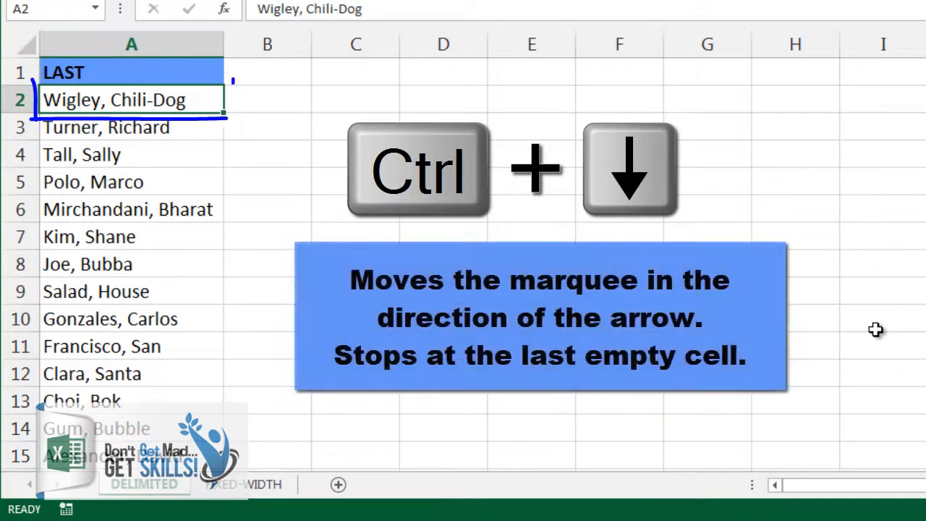
Jump from A2 to the end of the name list, up to the header, across to the sheet's last column and back to A1
key(ctrl+Down)
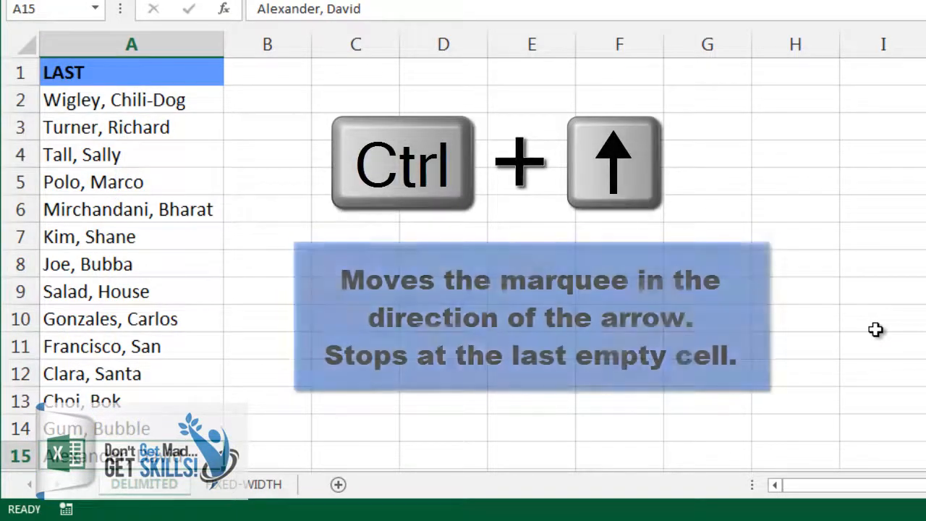
key(ctrl+Up)
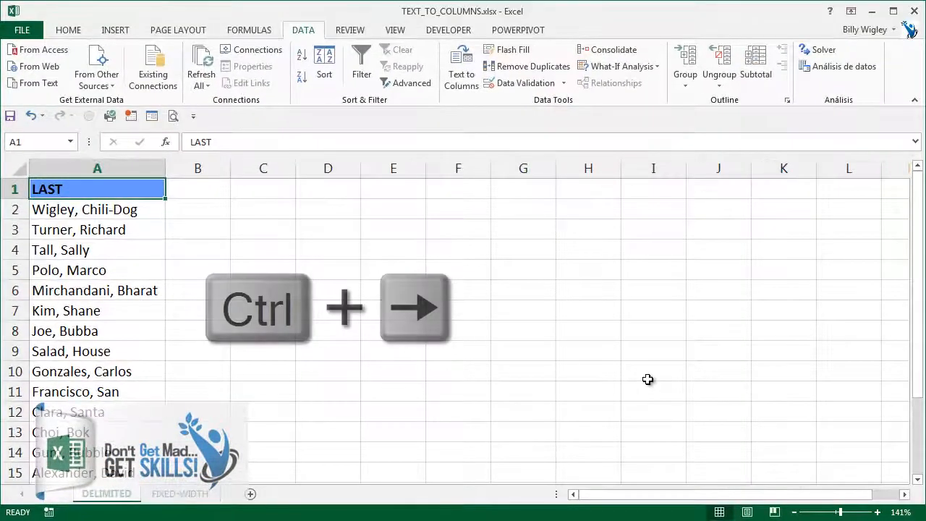
key(ctrl+Right)
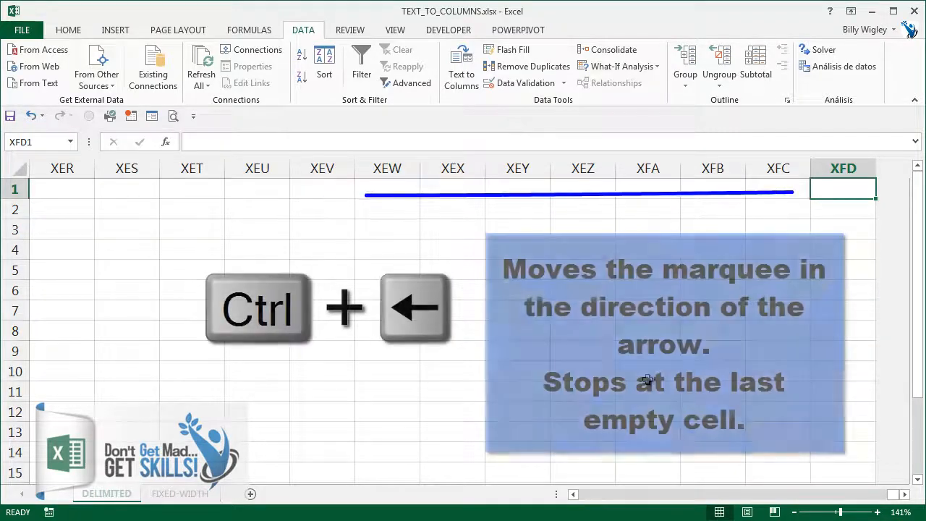
key(ctrl+Left)
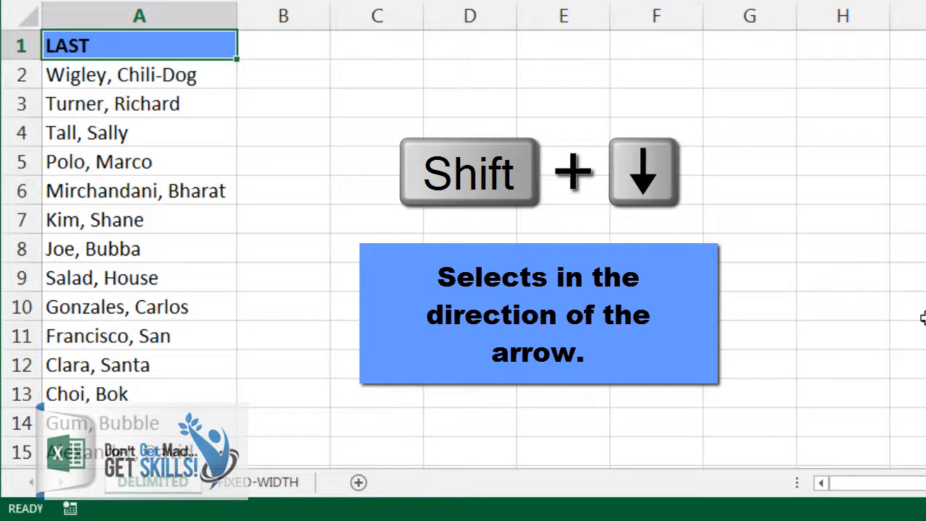
Extend the selection from A1 down to row 5 and across to column E
key(shift+Down)
key(shift+Down)
key(shift+Down)
key(shift+Down)
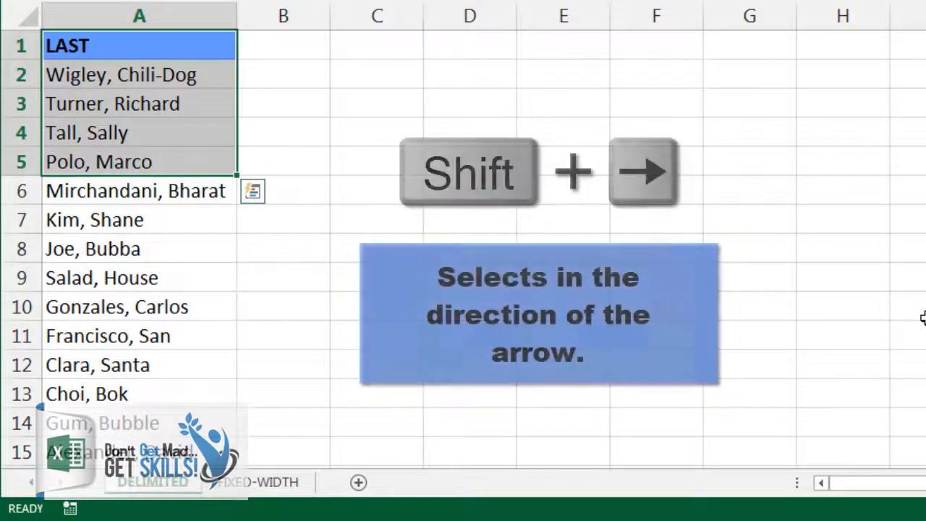
key(shift+Right)
key(shift+Right)
key(shift+Right)
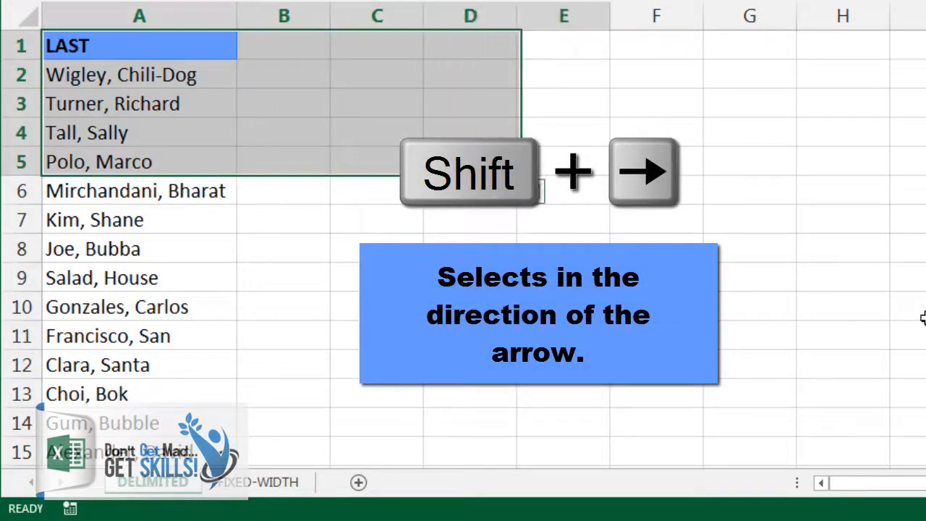
key(shift+Right)
Shrink the selected block back to cell A1, first by columns and then by rows
key(shift+Left)
key(shift+Left)
key(shift+Left)
key(shift+Left)
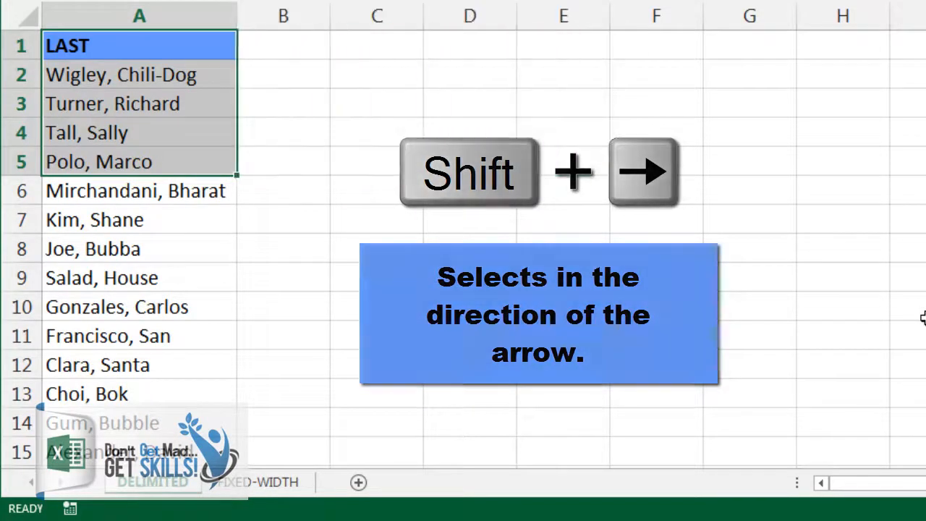
key(shift+Up)
key(shift+Up)
key(shift+Up)
key(shift+Up)
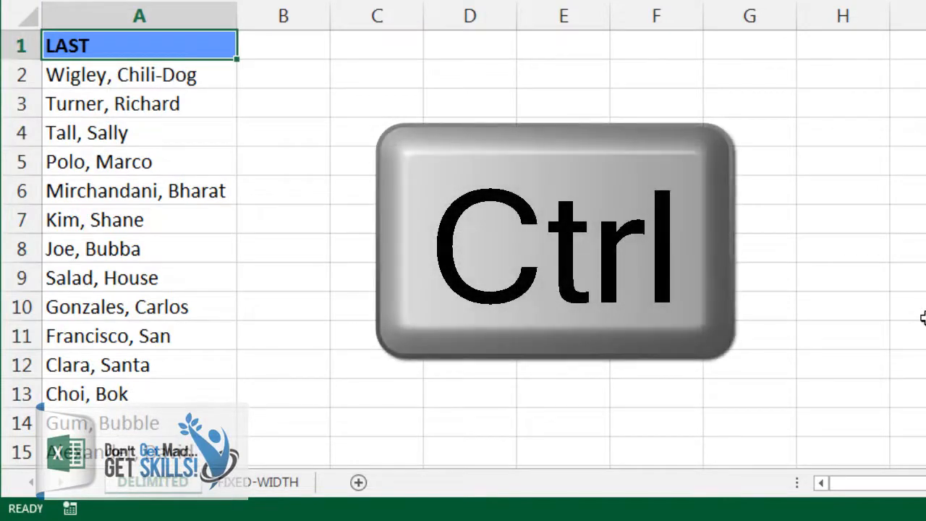
Jump to the end of the name list and back to A1, and briefly extend the selection below the header
key(ctrl+Down)
key(ctrl+Up)
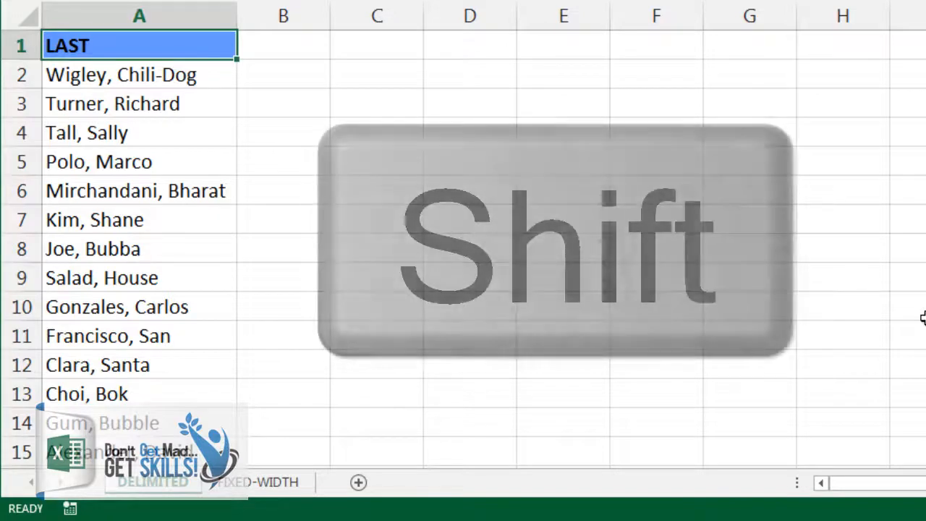
key(shift+Down)
key(shift+Down)
key(shift+Up)
key(shift+Up)
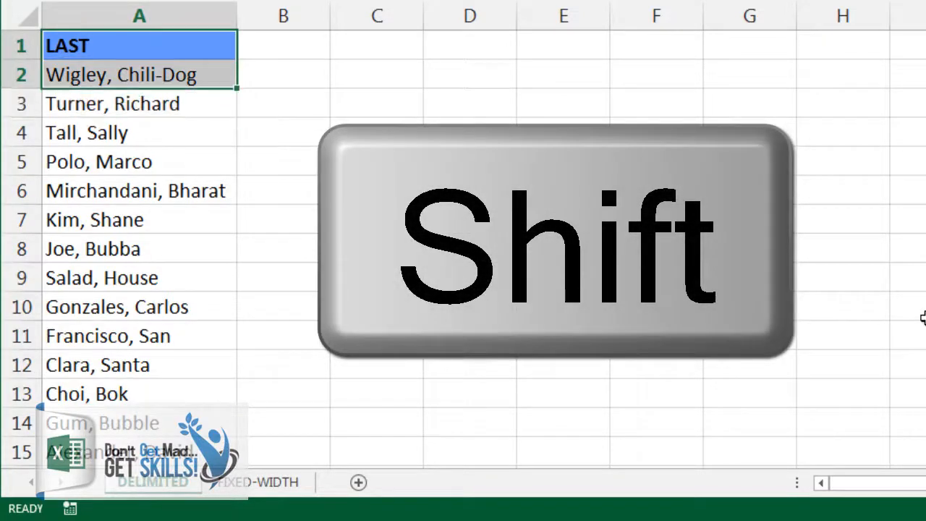
Select the names in A2:A15 and start Text to Columns with the Delimited data type
key(Down)
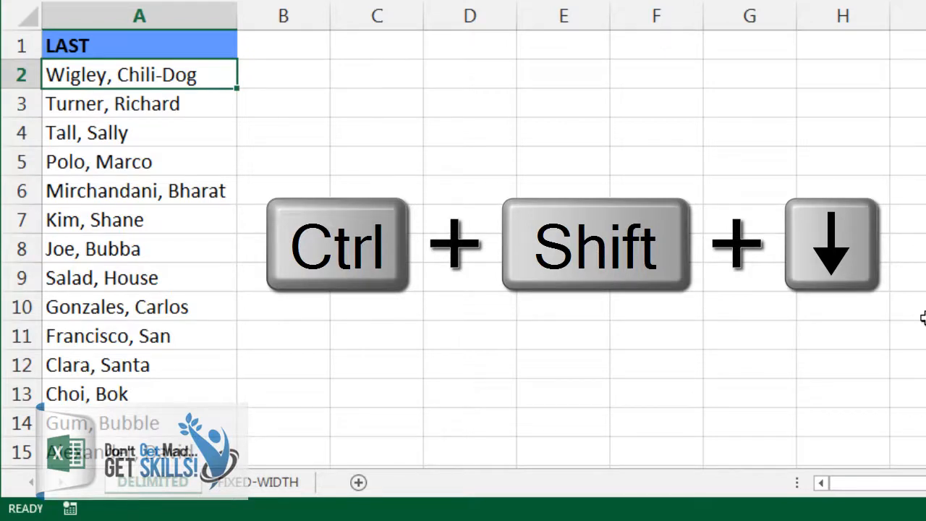
key(ctrl+shift+Down)
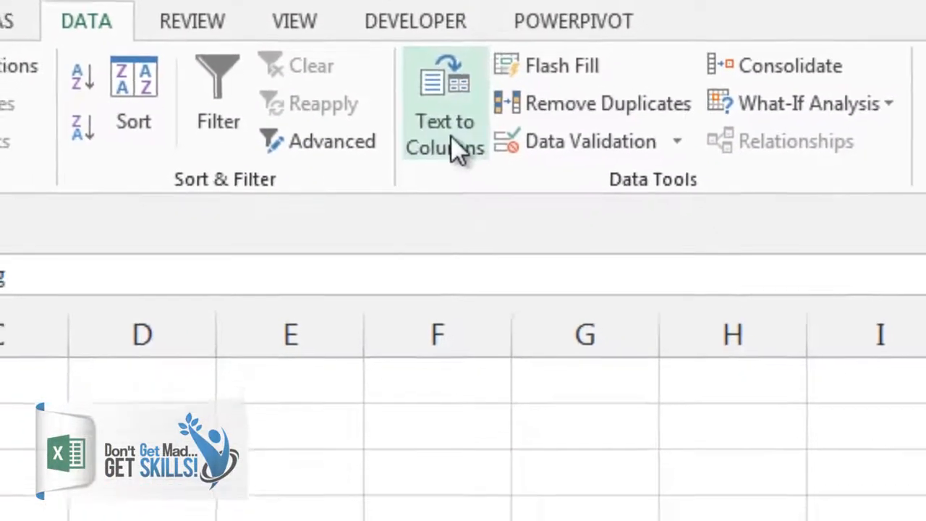
click(463, 210)
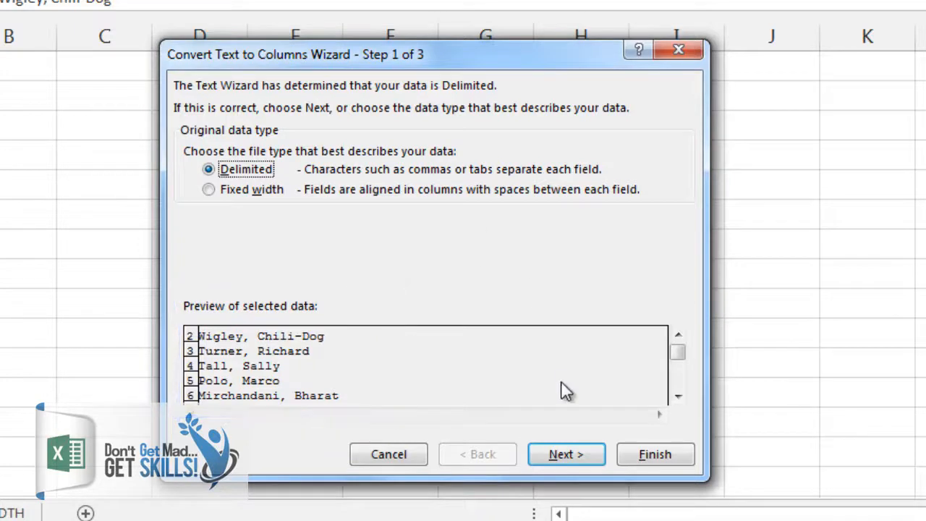
click(568, 453)
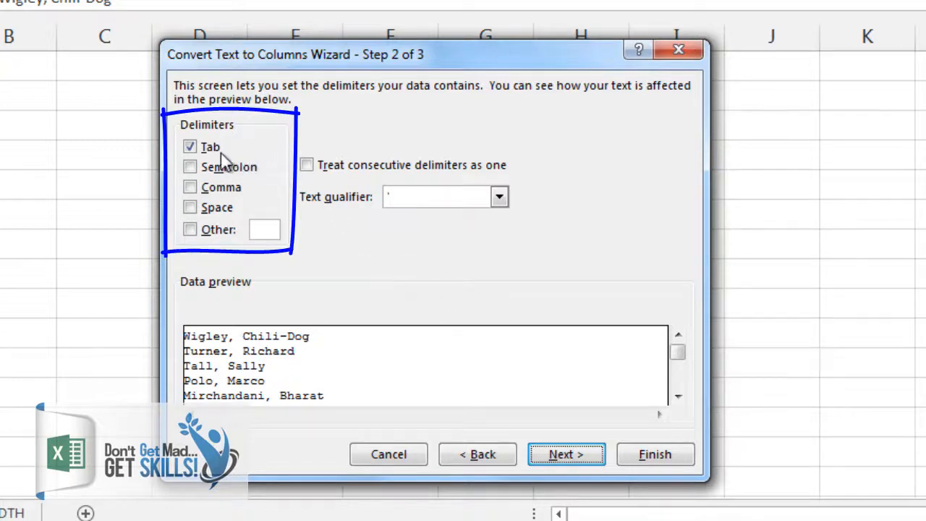
Set Comma and Space as the delimiters instead of Tab and proceed to the column formats
click(190, 149)
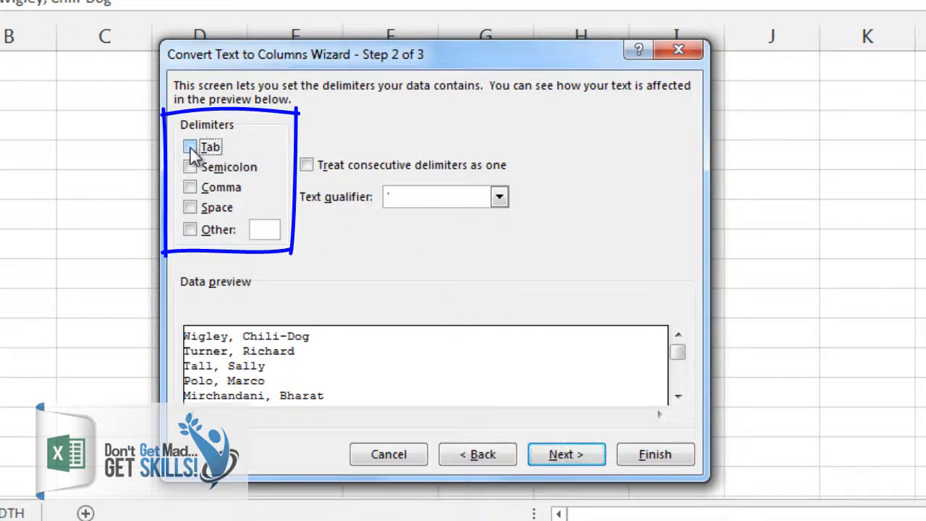
click(190, 189)
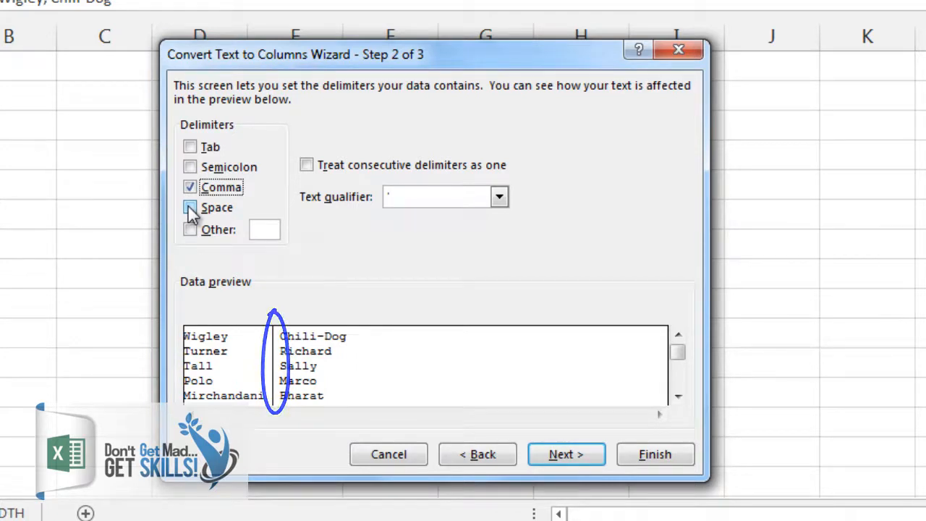
click(189, 208)
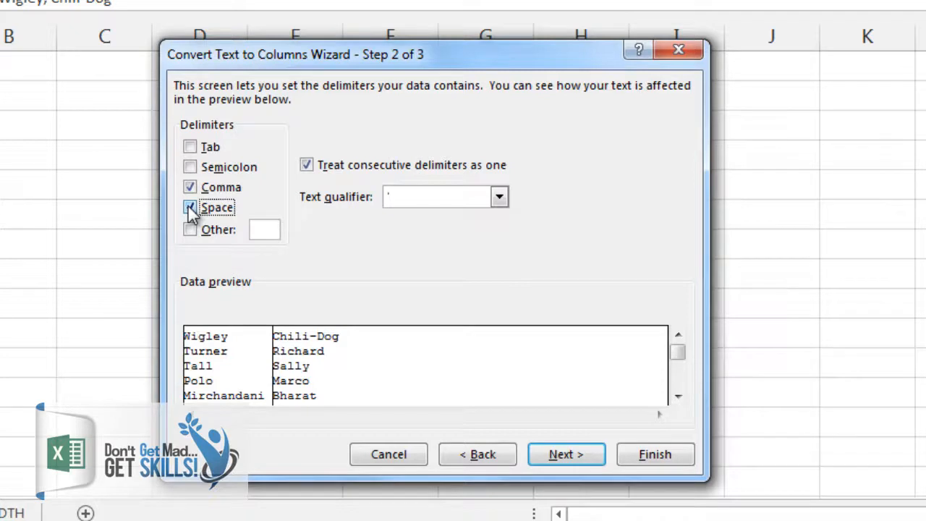
click(578, 455)
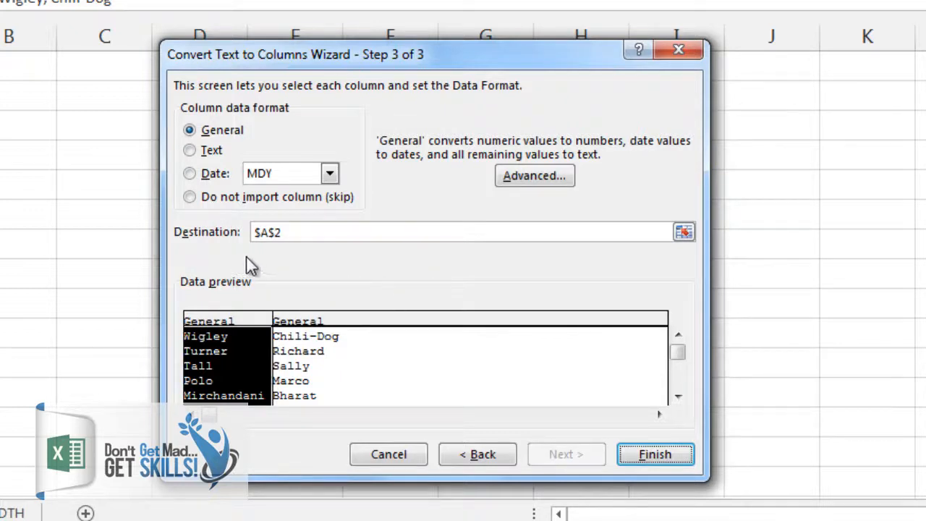
Set both name columns to the Text data format and finish the conversion
click(205, 153)
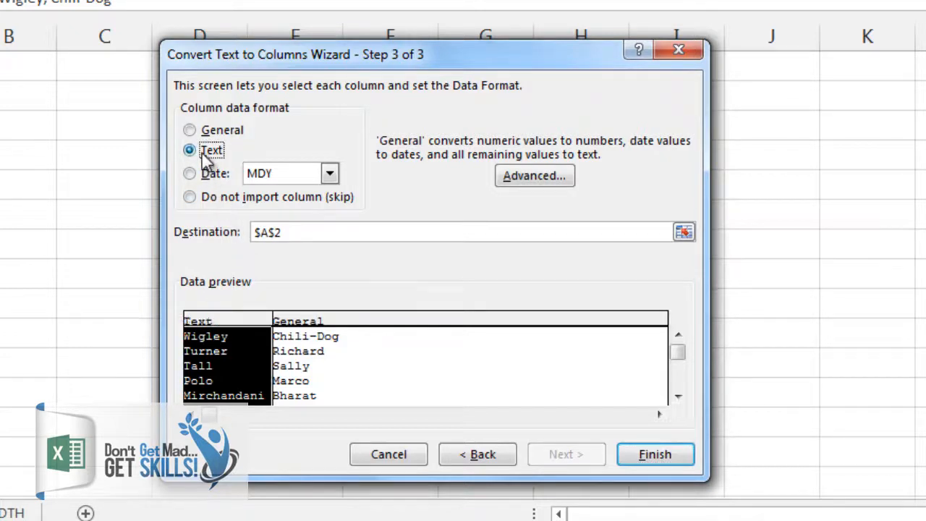
click(321, 329)
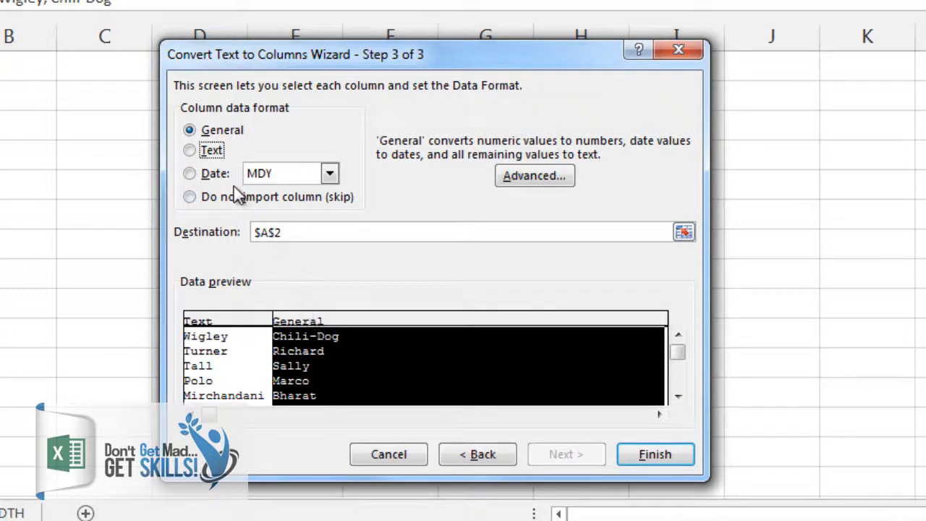
click(192, 152)
click(660, 456)
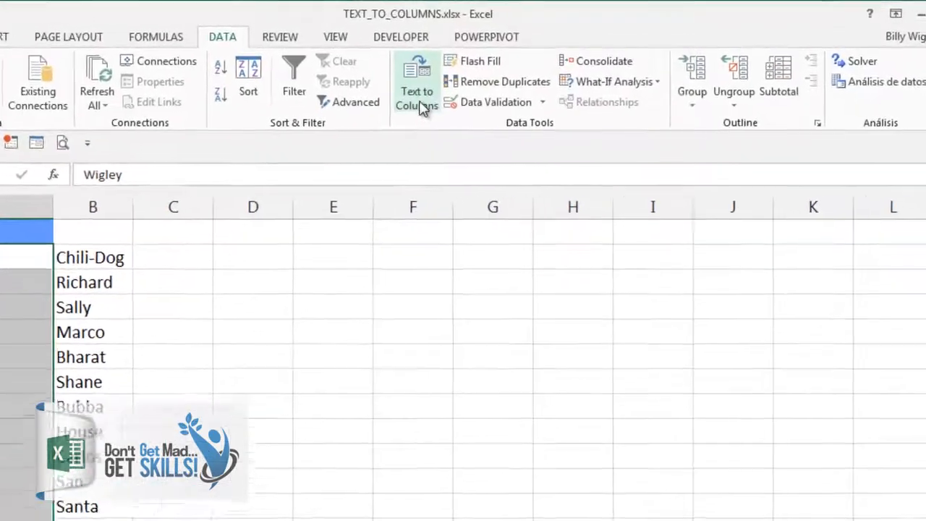
On the FIXED-WIDTH sheet, redo the split of the inventory ID in row 2 across columns A to D and undo it
click(420, 101)
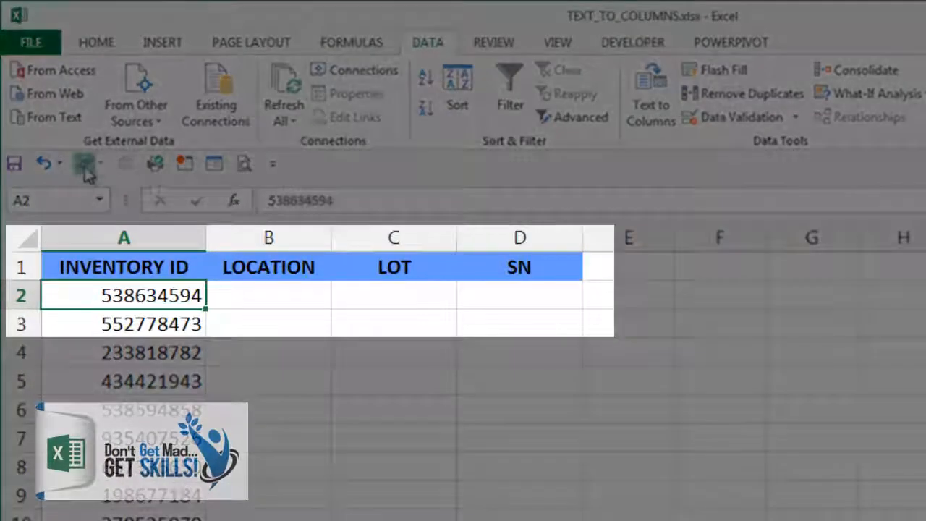
click(85, 171)
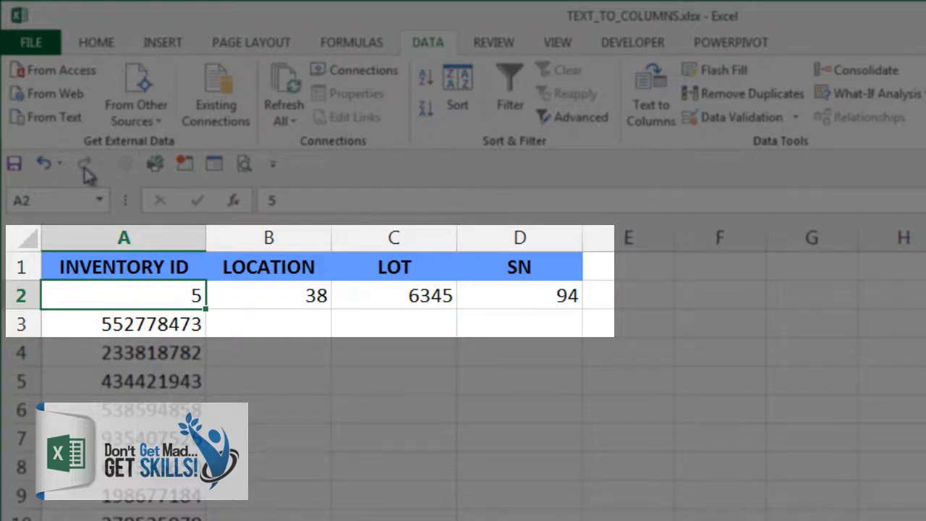
click(43, 165)
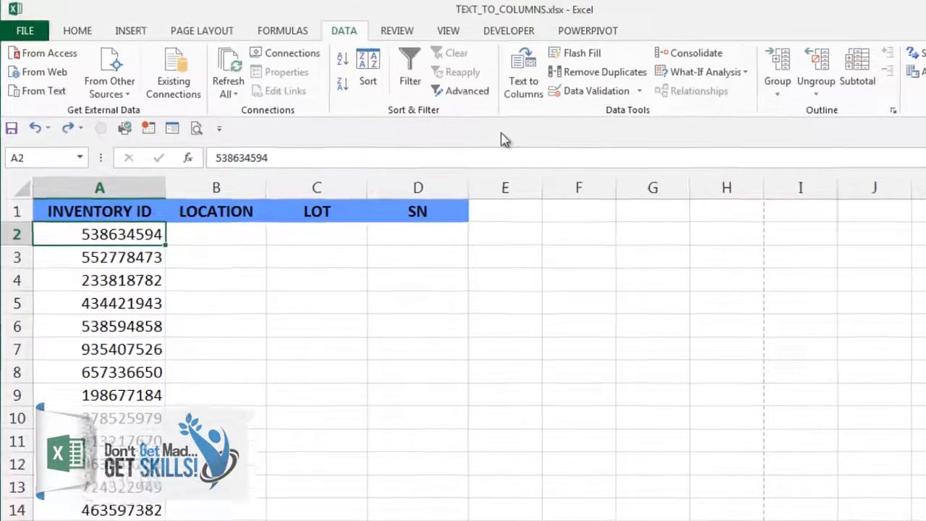
Select the inventory IDs in A2:A15 and start Text to Columns with the Fixed width data type
key(ctrl+shift+Down)
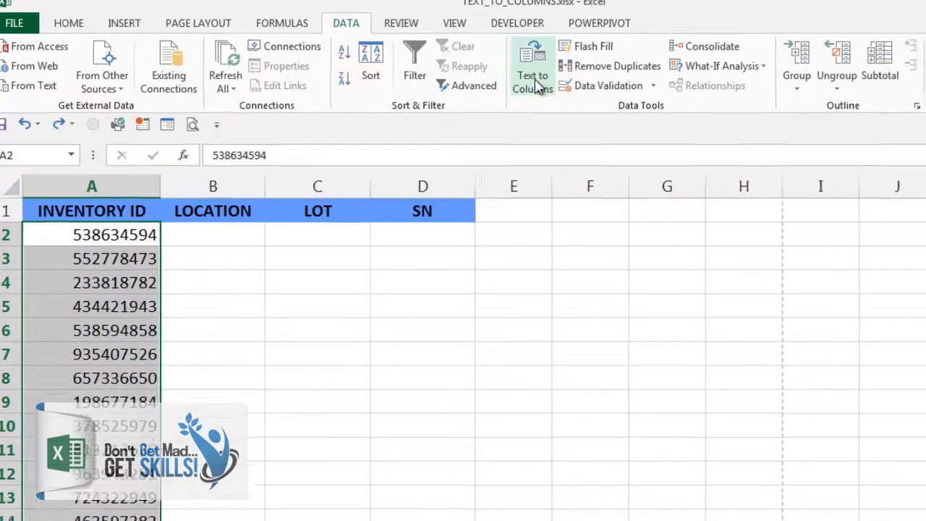
click(536, 85)
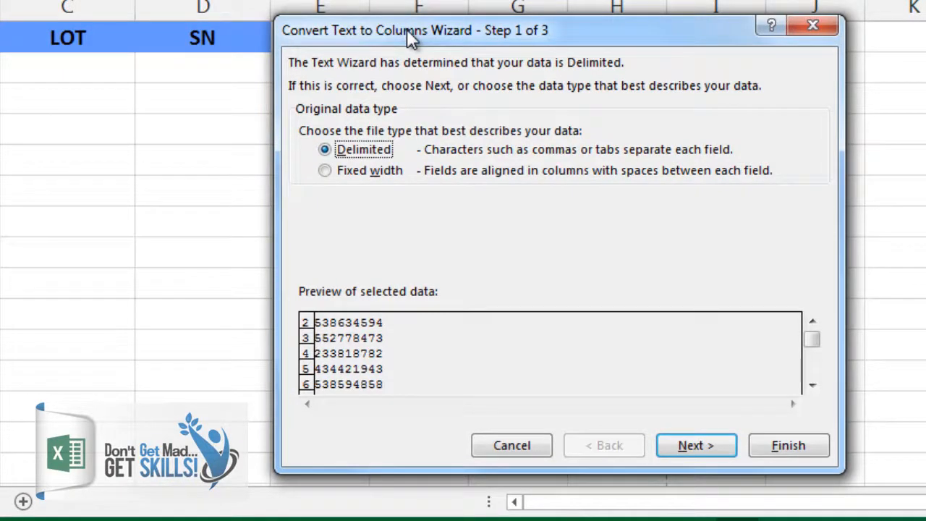
click(373, 172)
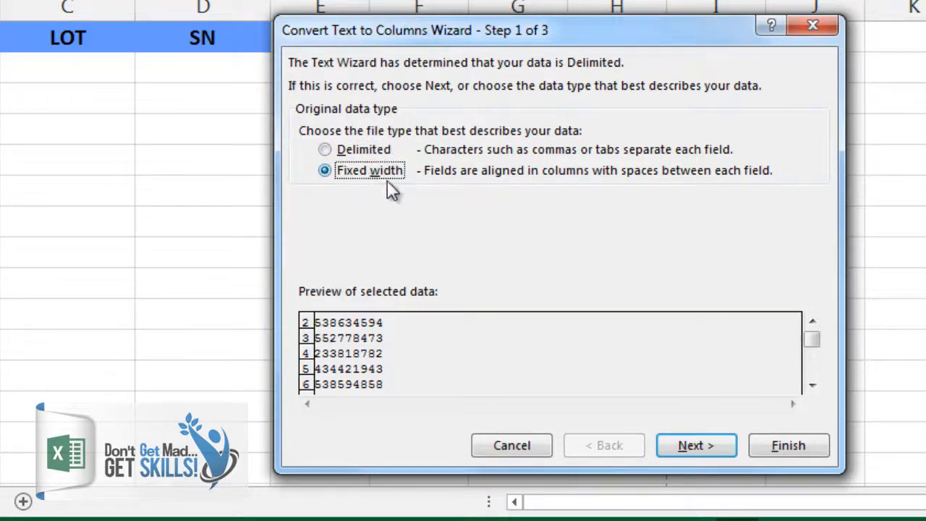
click(684, 443)
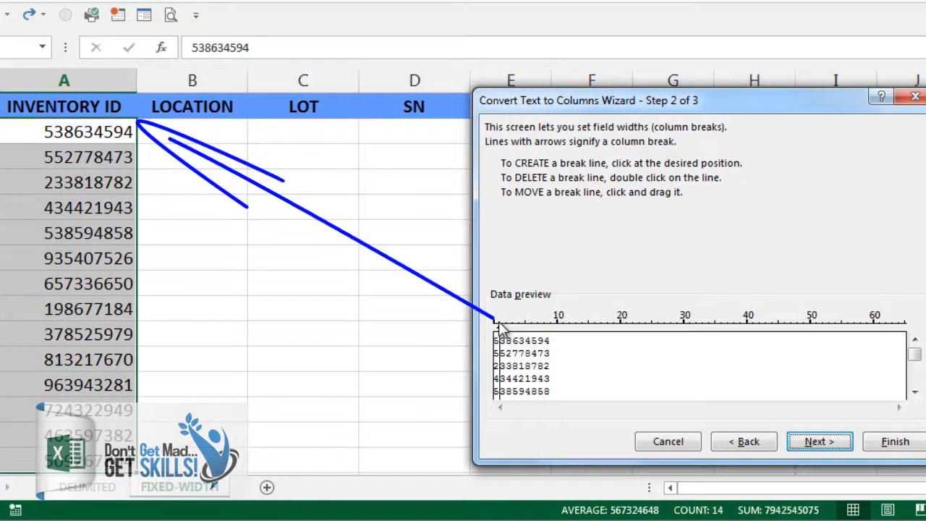
Add column breaks after the first, third and seventh digits and finish the conversion with General format
click(499, 326)
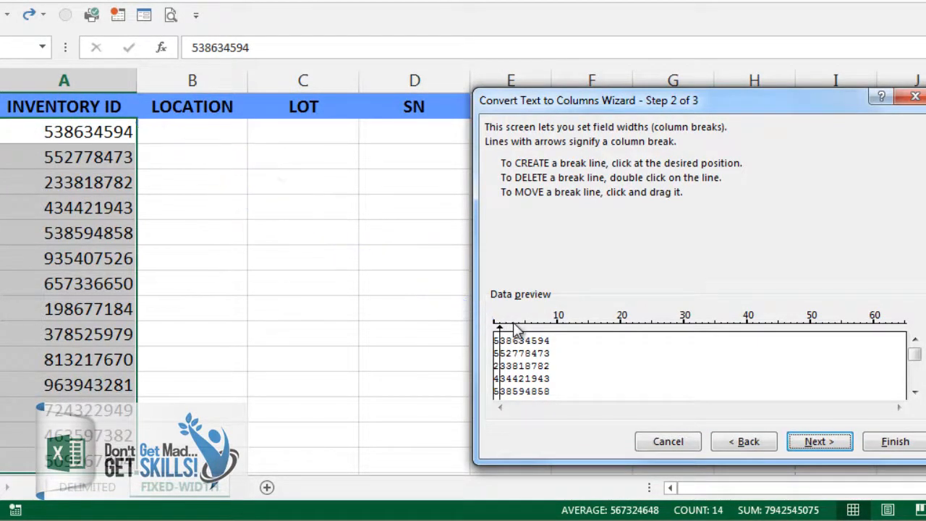
click(513, 325)
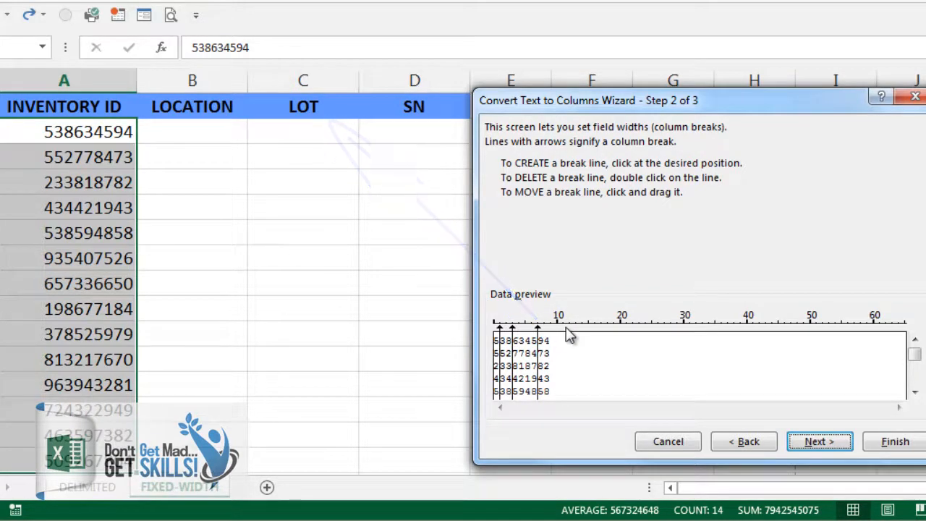
click(825, 444)
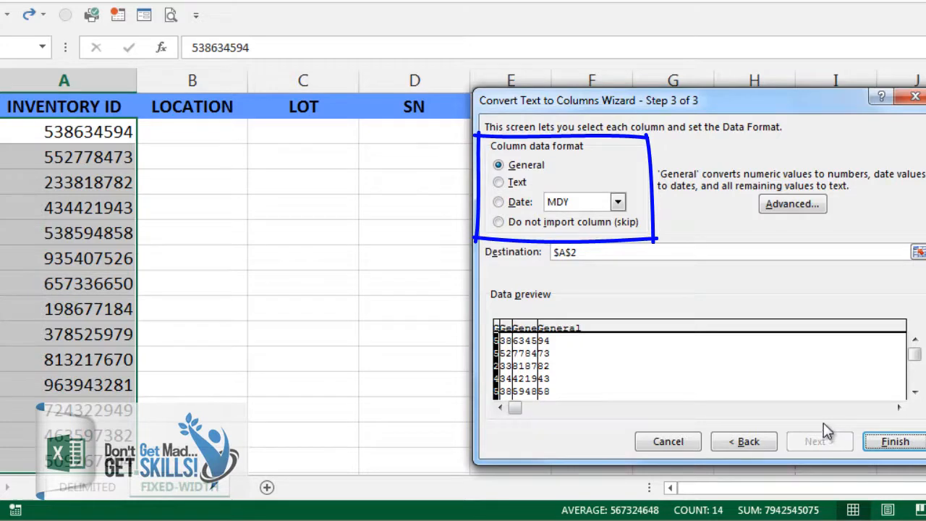
click(909, 447)
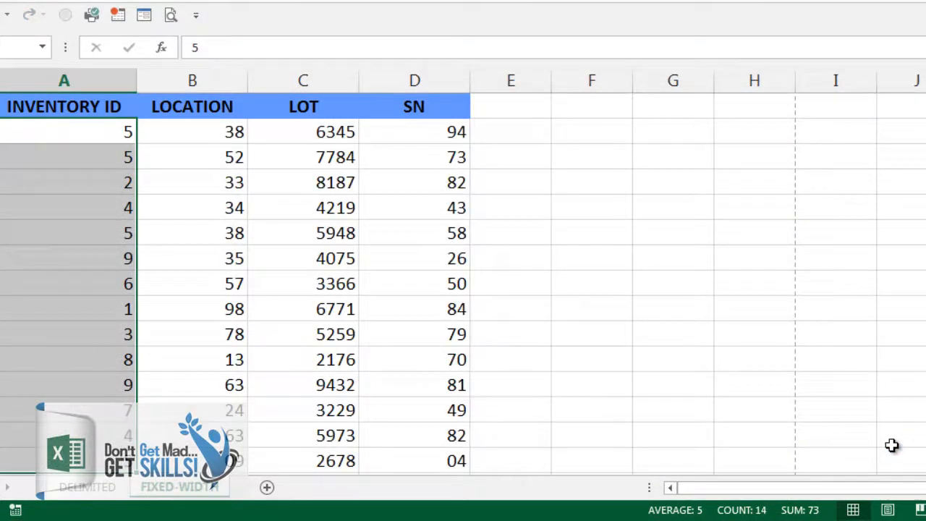